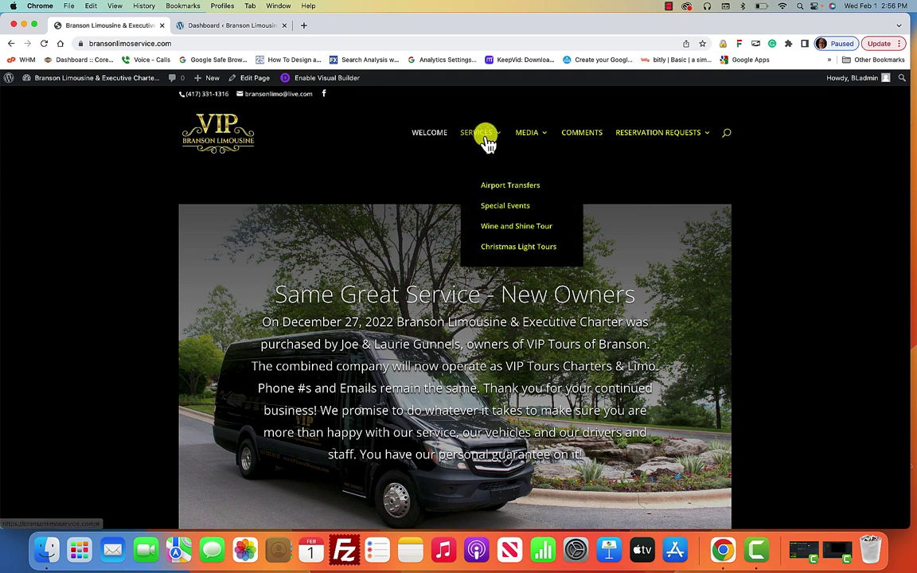
Step: Open the Airport Transfers page and review the Northwest Arkansas, Kansas City and St. Louis price tables
click(496, 189)
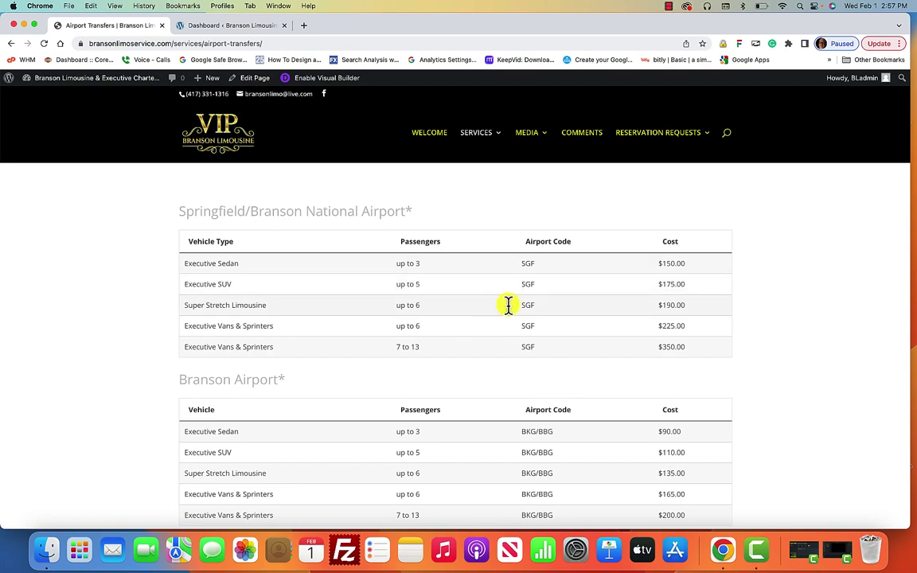
scroll(498, 403, down, 1)
scroll(497, 404, down, 3)
scroll(497, 403, down, 2)
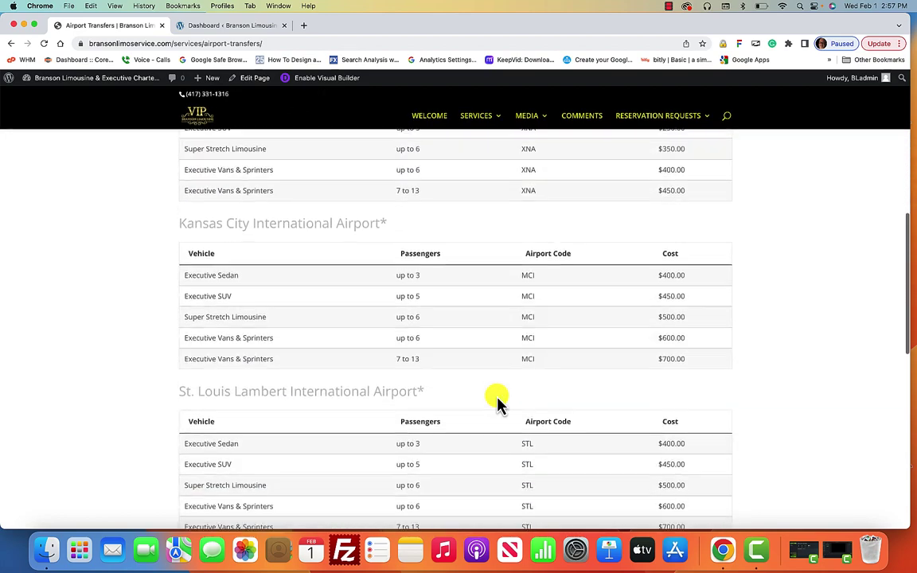
scroll(498, 403, down, 2)
scroll(497, 403, down, 4)
scroll(498, 403, up, 10)
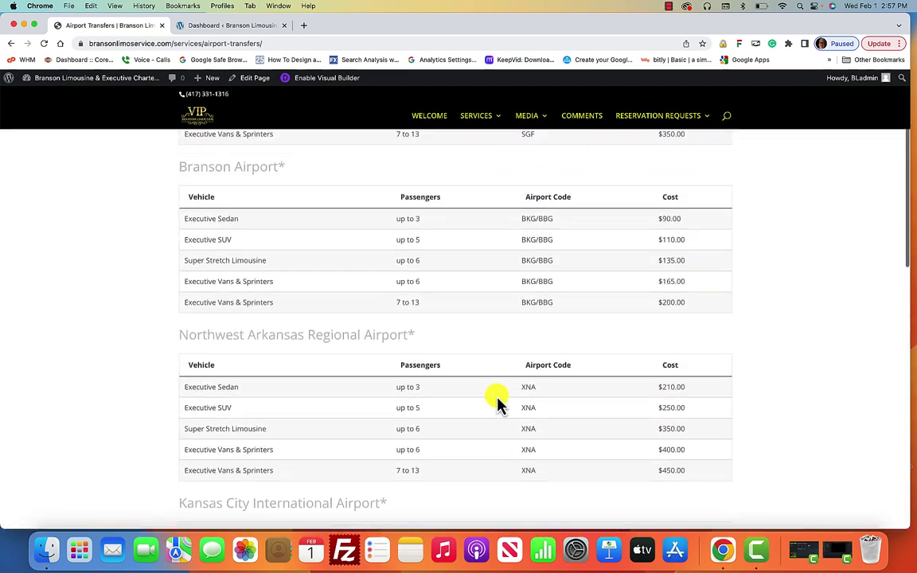
scroll(498, 403, up, 3)
scroll(497, 403, up, 1)
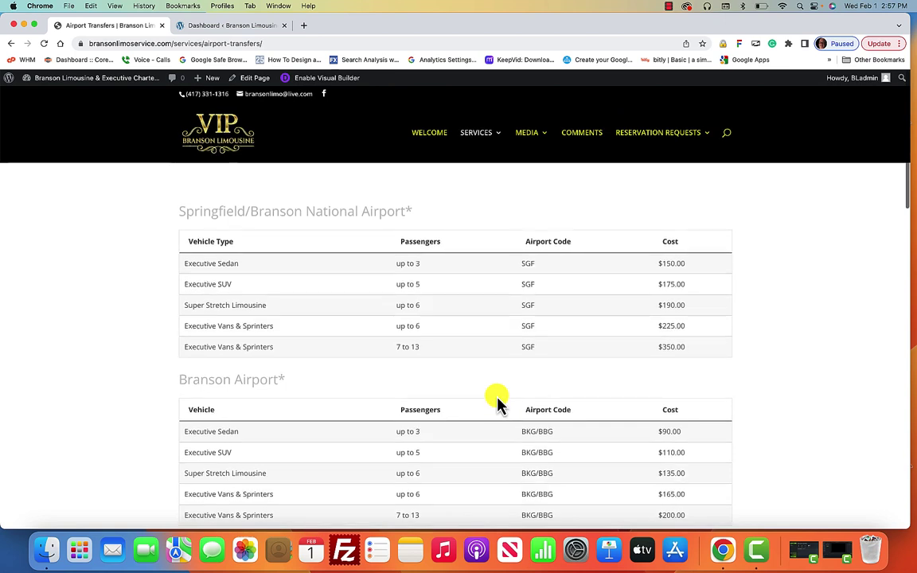
Step: Open Settings > Ultimate Tables, compare it with the Airport Transfers page, then return to it
click(239, 25)
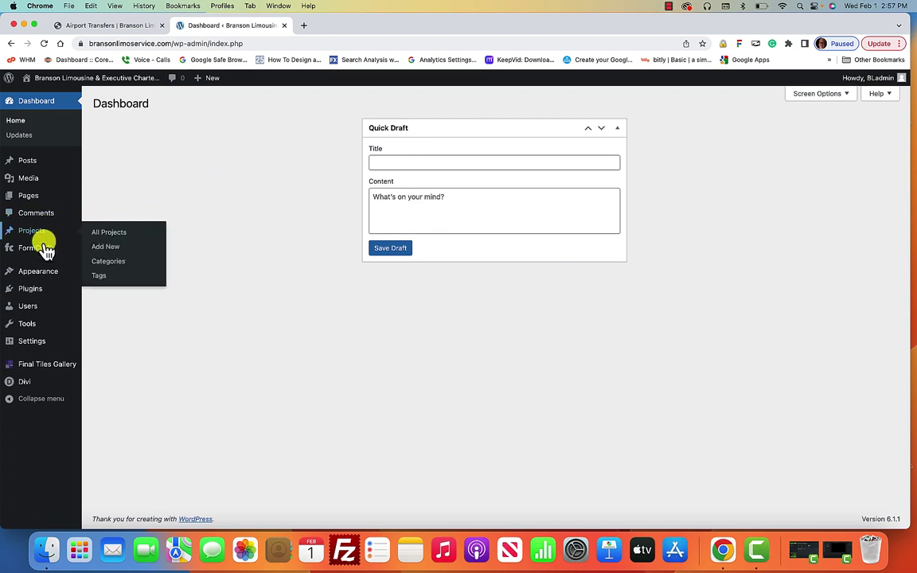
mouse_move(32, 341)
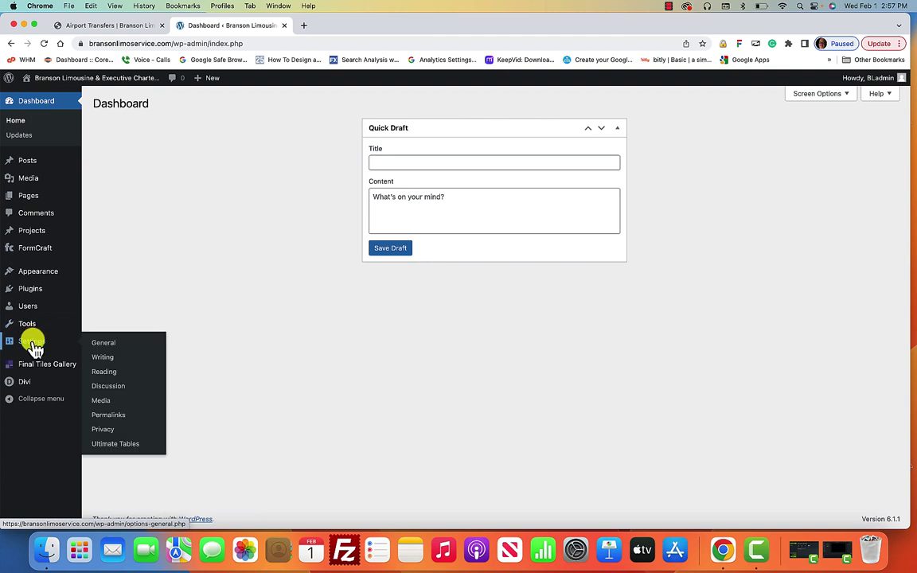
click(116, 451)
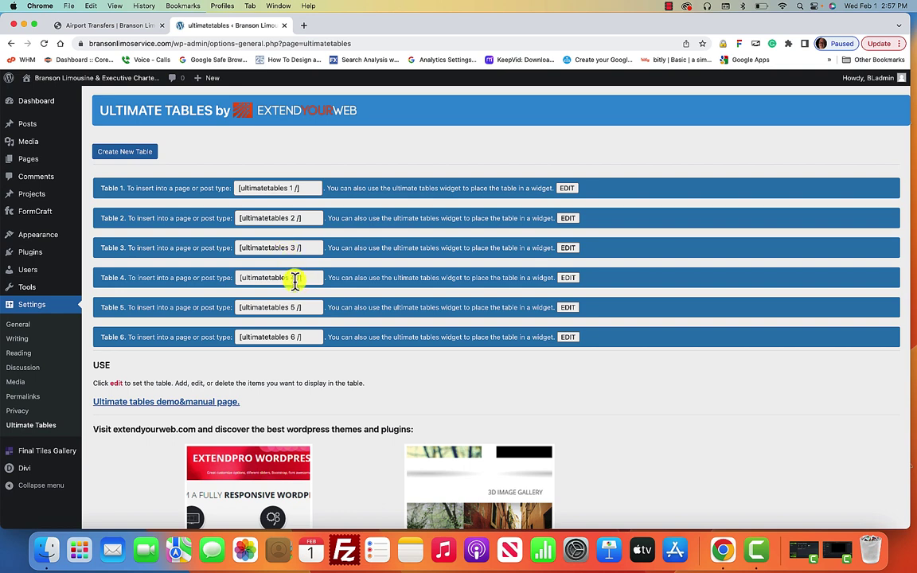
click(119, 26)
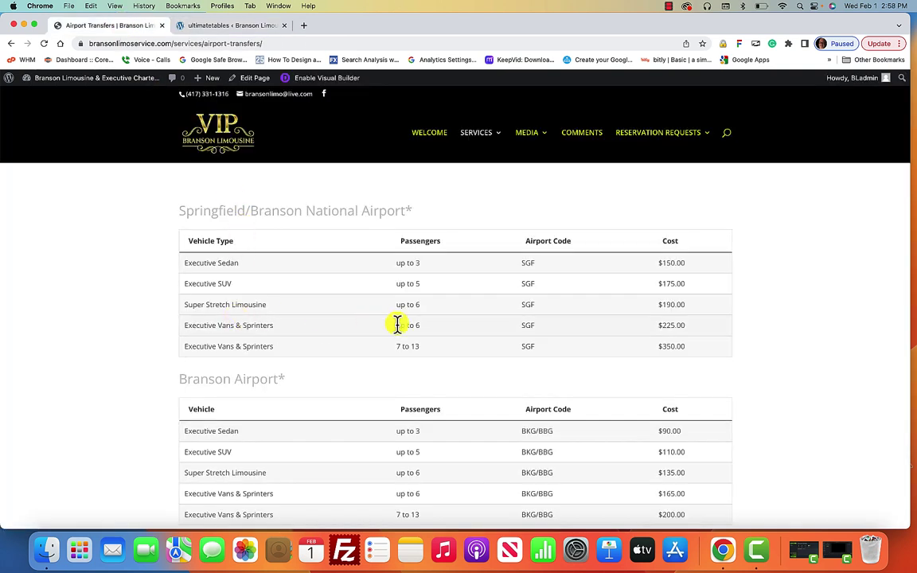
scroll(397, 324, down, 4)
scroll(397, 326, down, 1)
scroll(398, 328, down, 2)
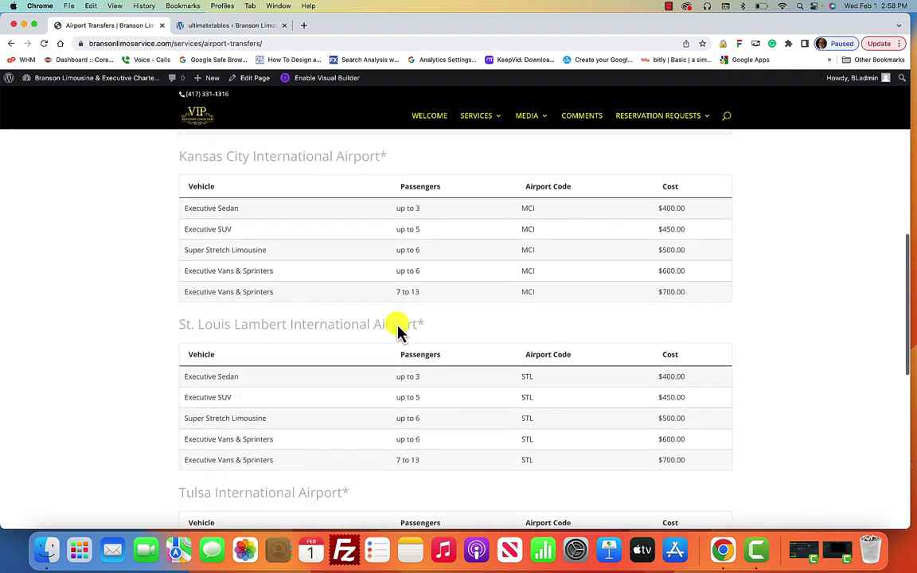
scroll(398, 331, down, 2)
scroll(397, 327, down, 2)
scroll(398, 327, up, 2)
scroll(397, 325, up, 7)
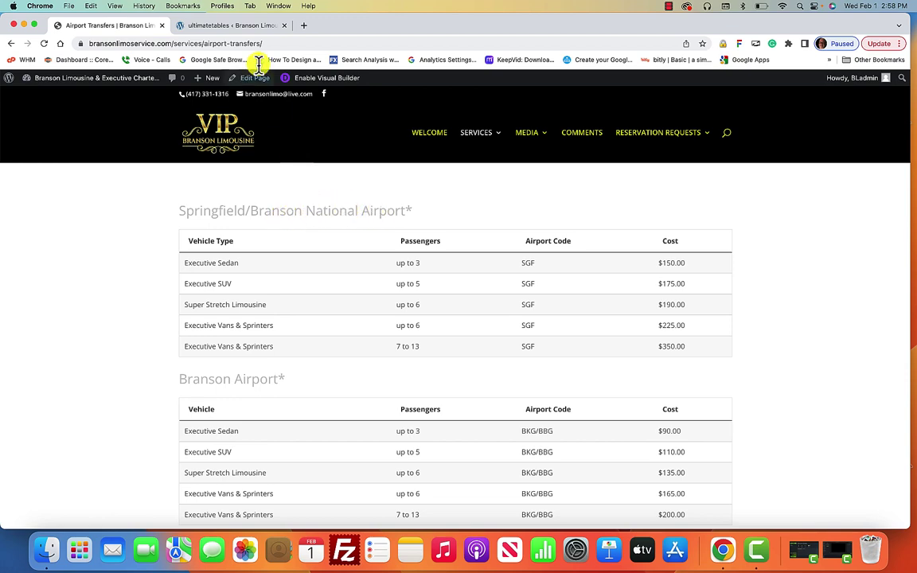
click(255, 26)
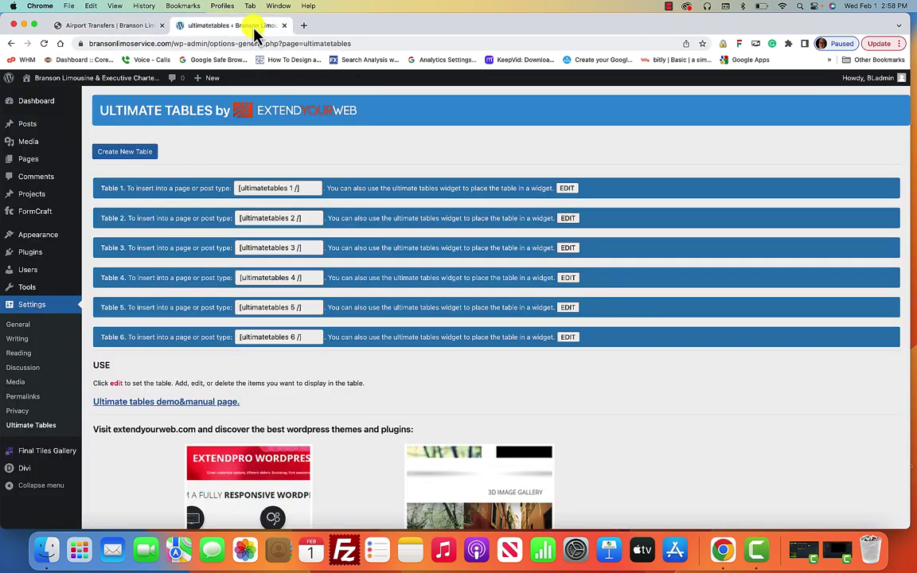
Step: Open the Springfield/Branson table 1 editor, showing five vehicle rows priced $150 to $350
click(567, 190)
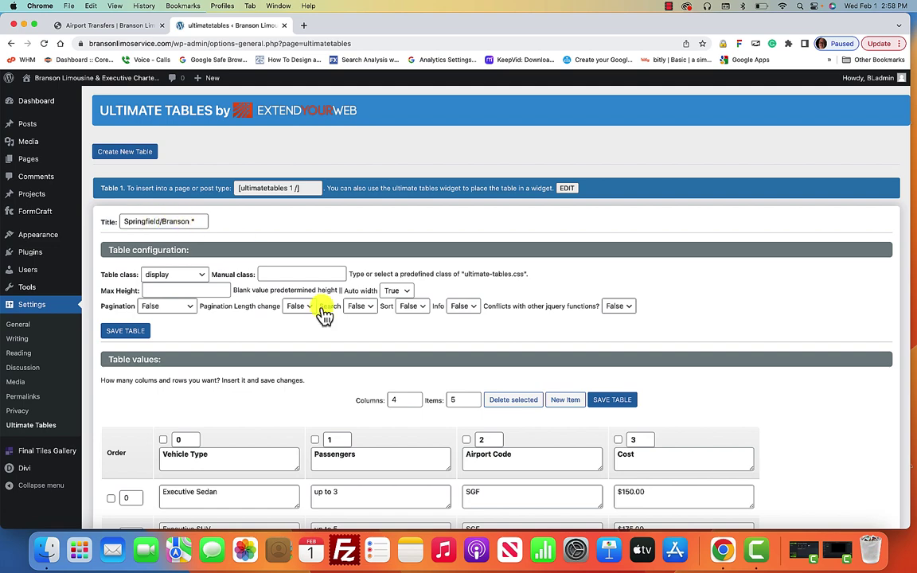
scroll(787, 417, down, 2)
scroll(787, 417, down, 3)
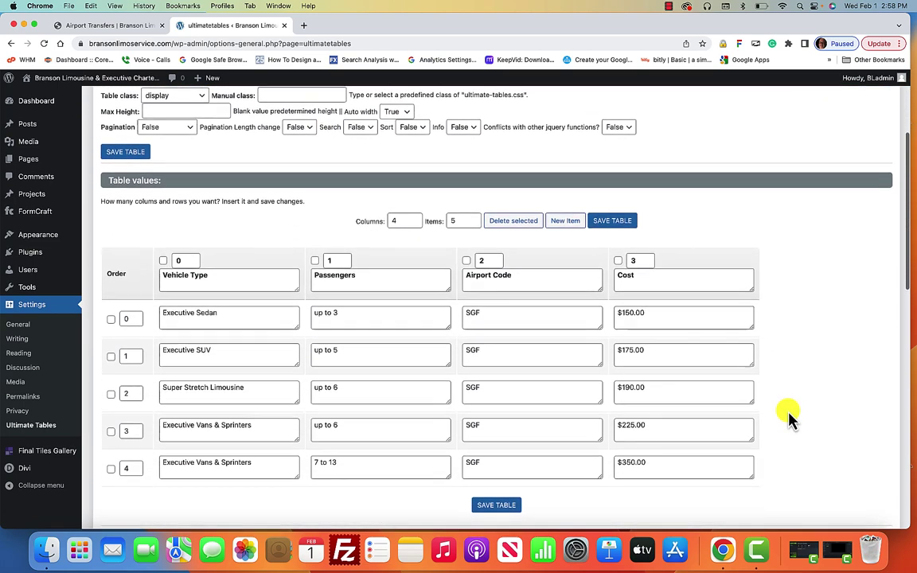
scroll(787, 418, down, 1)
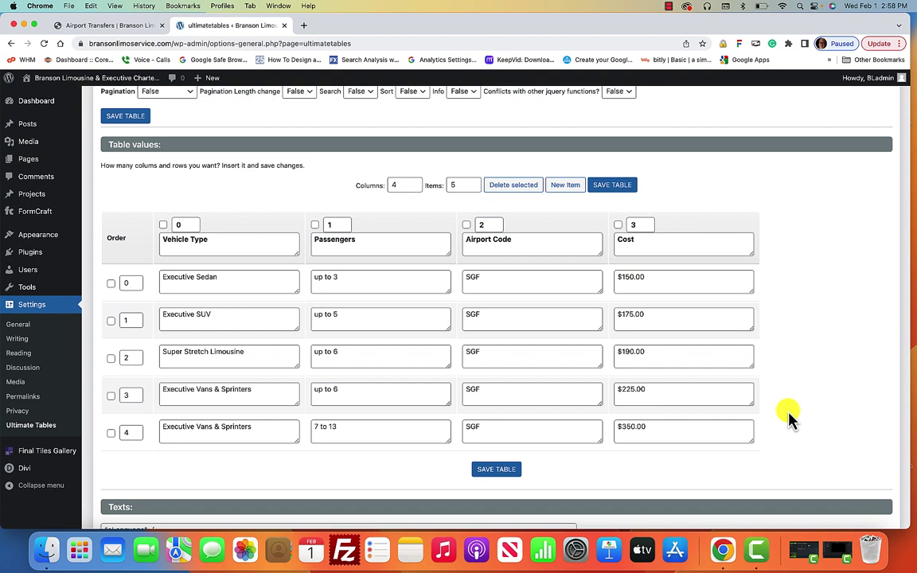
scroll(787, 418, down, 1)
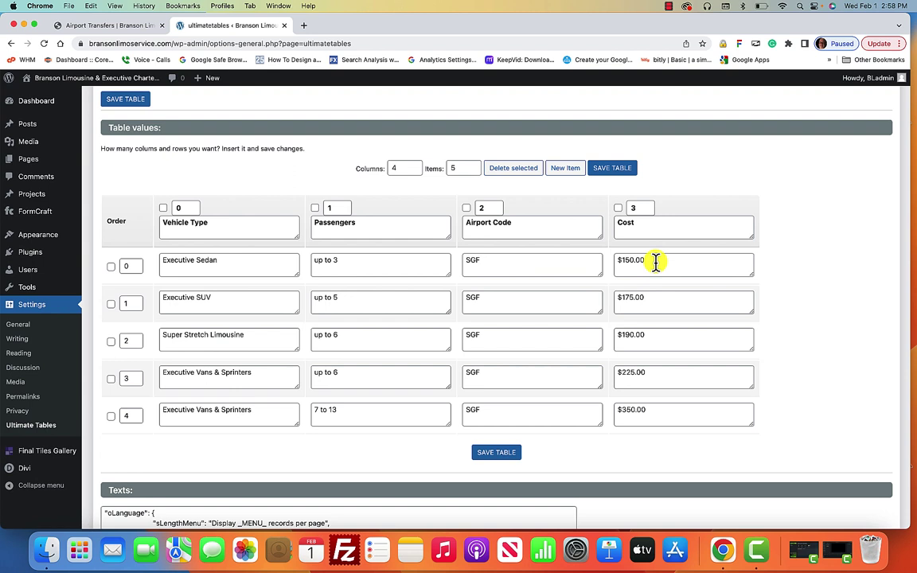
double_click(345, 261)
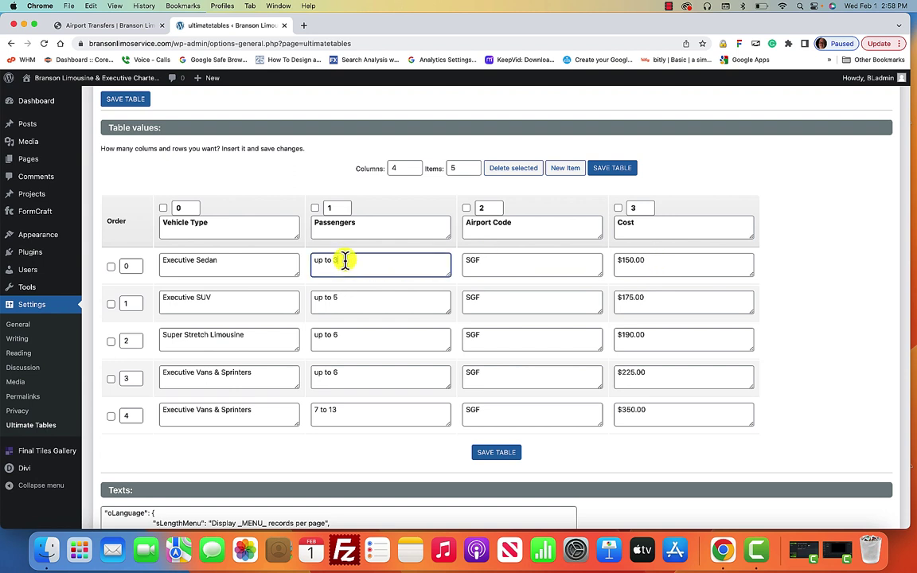
text(4)
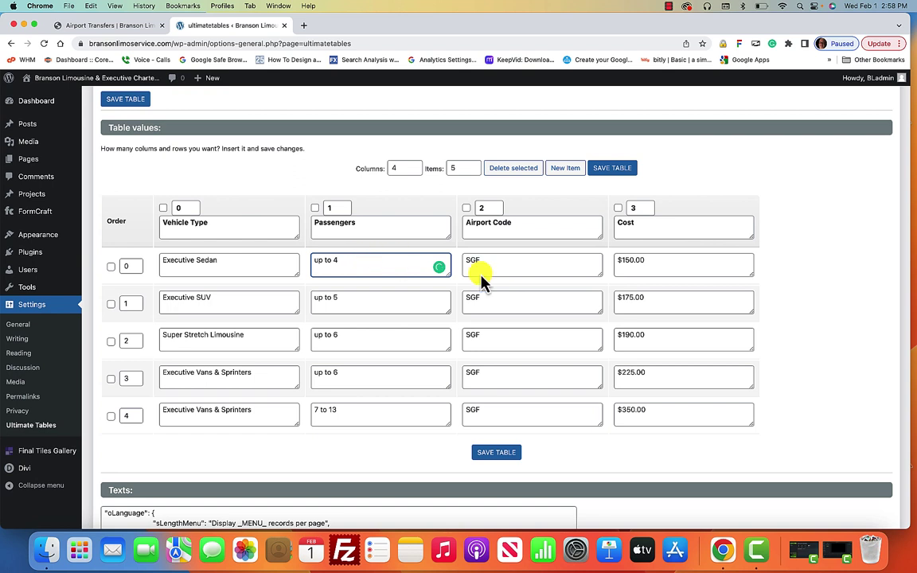
click(631, 261)
key(BackSpace)
key(BackSpace)
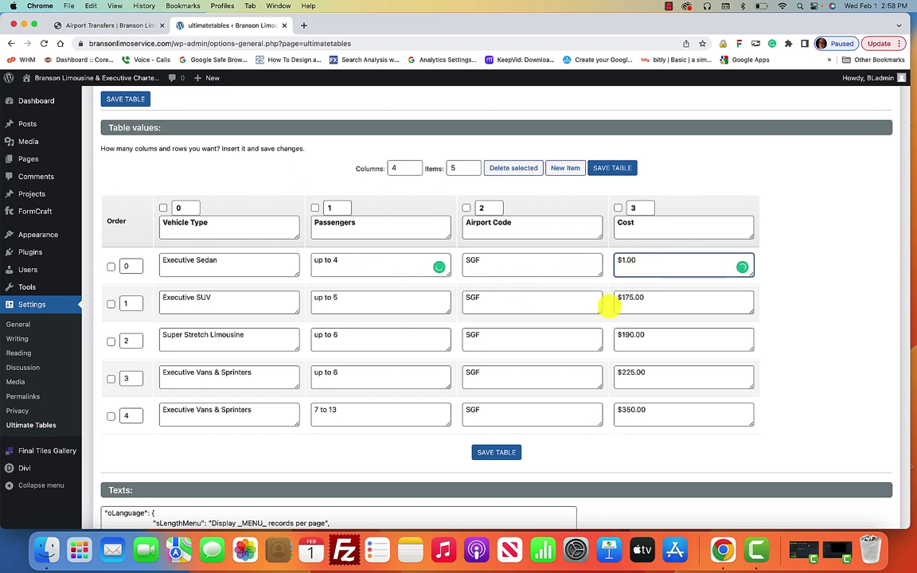
text(60)
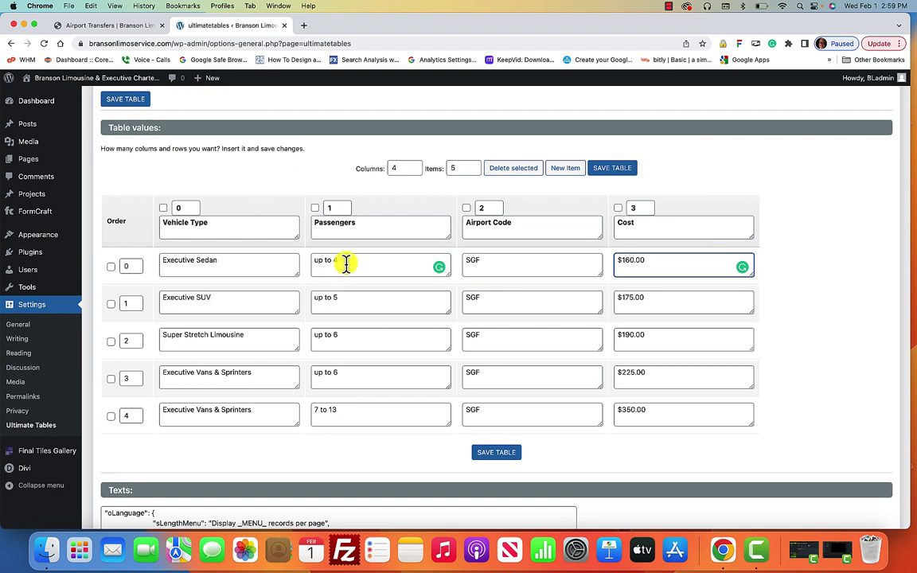
click(345, 264)
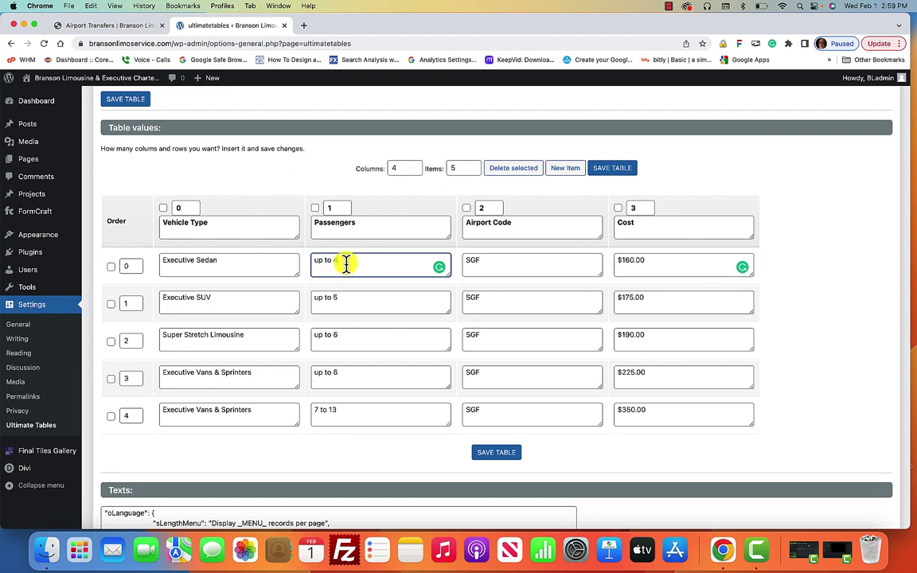
text(3)
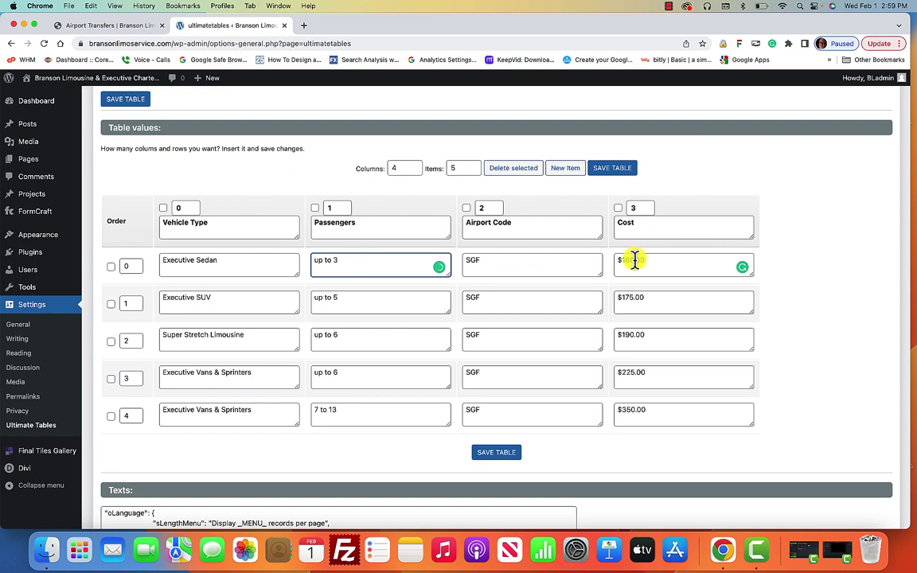
click(635, 261)
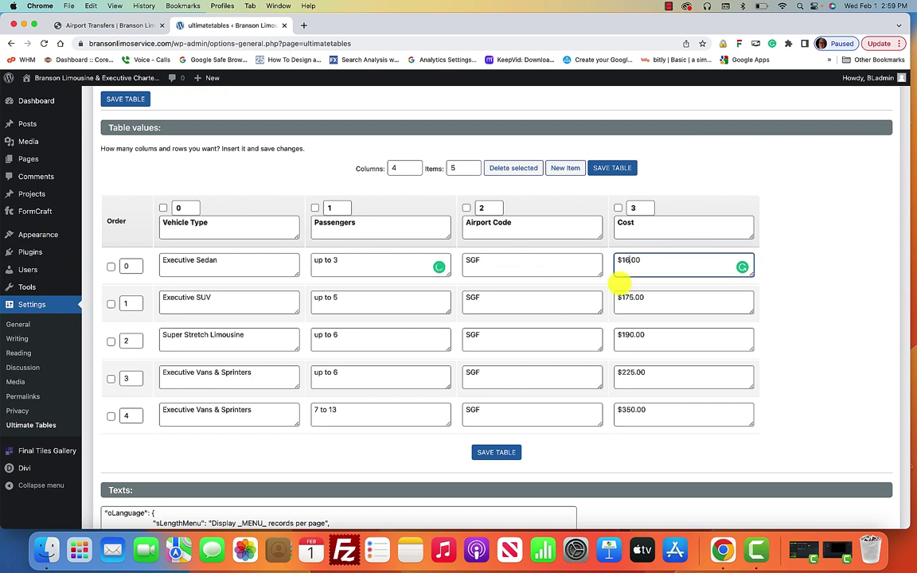
key(BackSpace)
text(50)
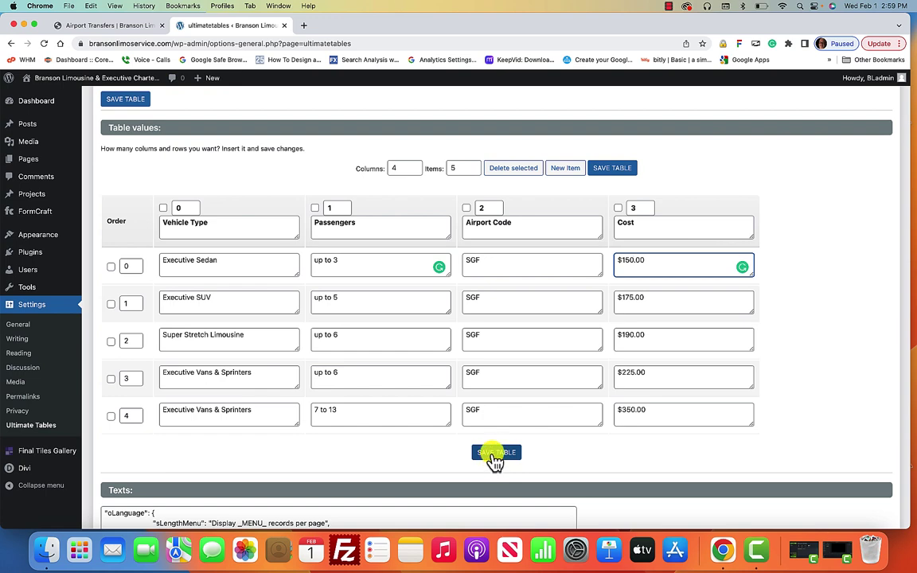
Step: Save table 1 with its original values
click(494, 458)
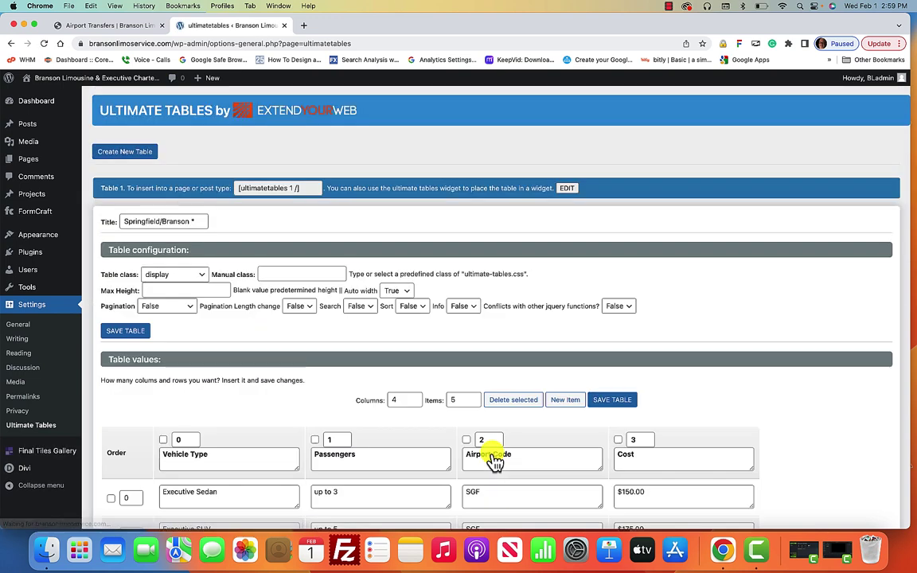
scroll(494, 460, down, 4)
scroll(494, 460, down, 1)
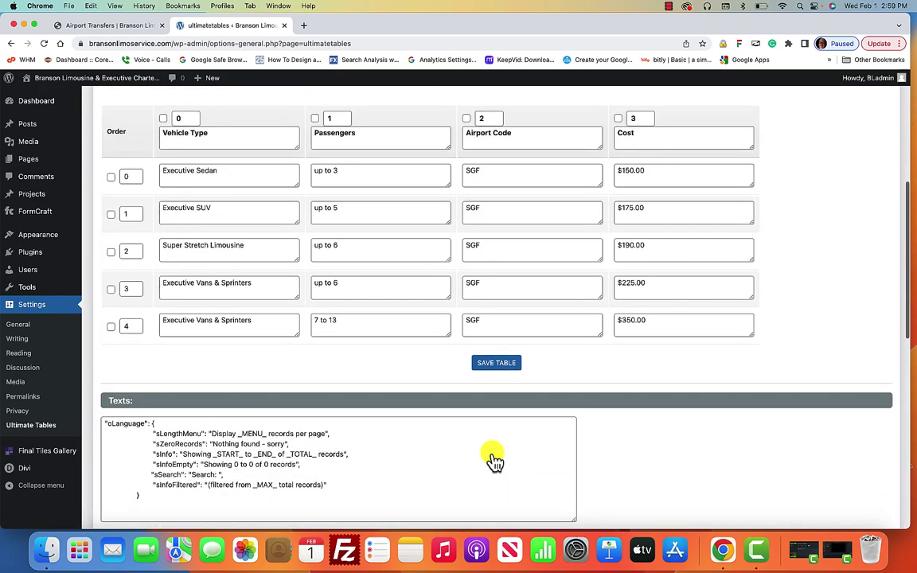
scroll(494, 460, down, 2)
scroll(494, 460, down, 1)
scroll(494, 458, down, 1)
Step: Open the Branson Airport table 2 editor, showing five vehicle rows priced $90 to $200
click(566, 286)
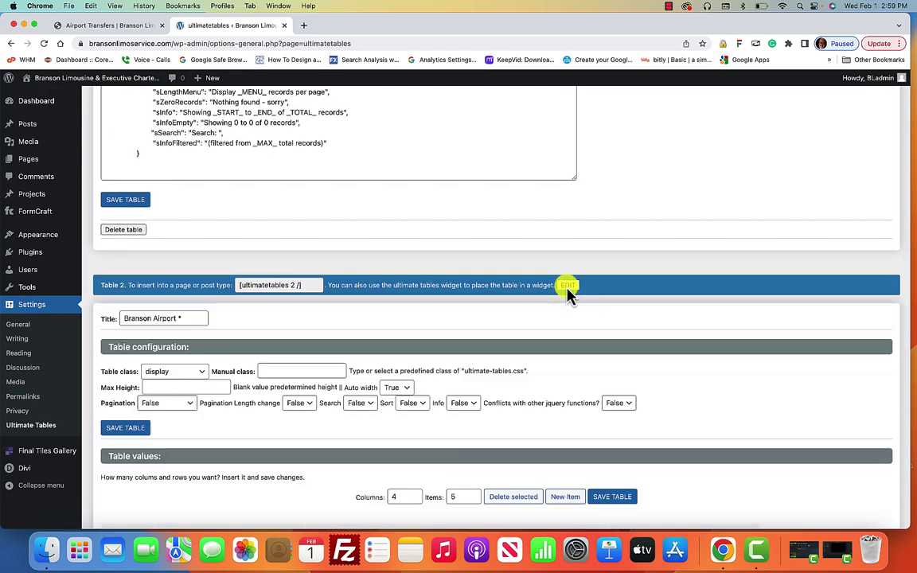
scroll(566, 292, down, 1)
scroll(566, 290, down, 3)
scroll(567, 286, down, 1)
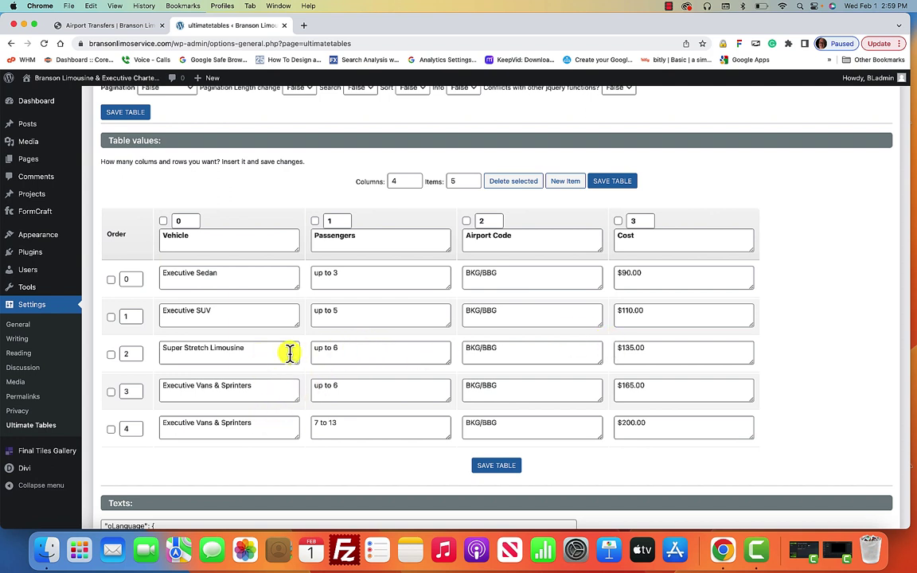
Step: Select the Super Stretch Limousine entry and look through the Table 2 and Table 3 editors
click(245, 350)
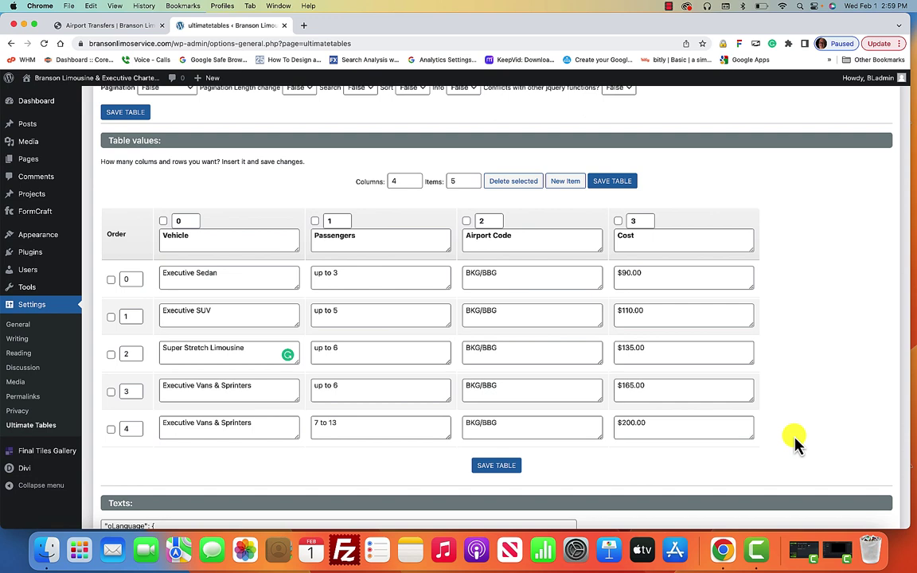
scroll(795, 442, down, 1)
scroll(796, 442, down, 1)
scroll(796, 442, down, 1)
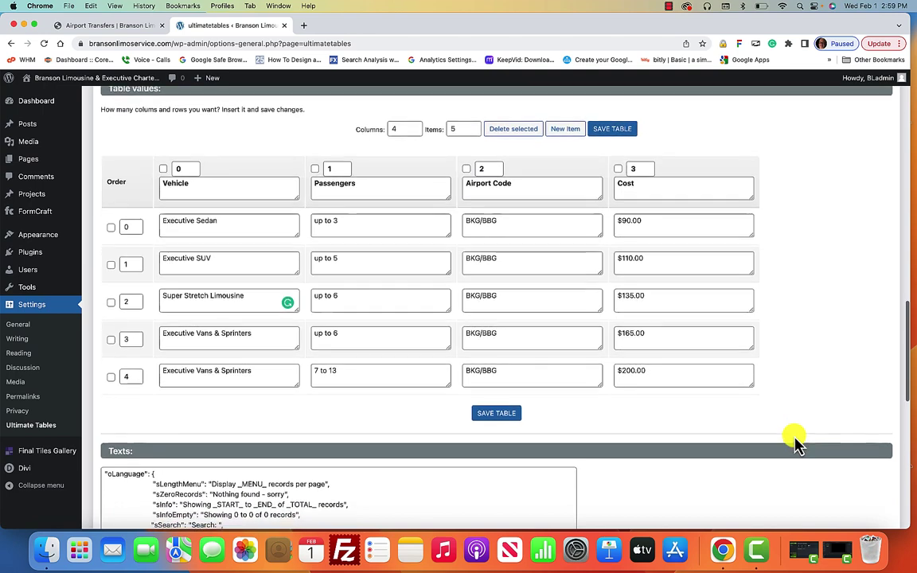
scroll(796, 442, down, 4)
scroll(796, 442, up, 2)
scroll(796, 441, down, 5)
scroll(795, 442, down, 3)
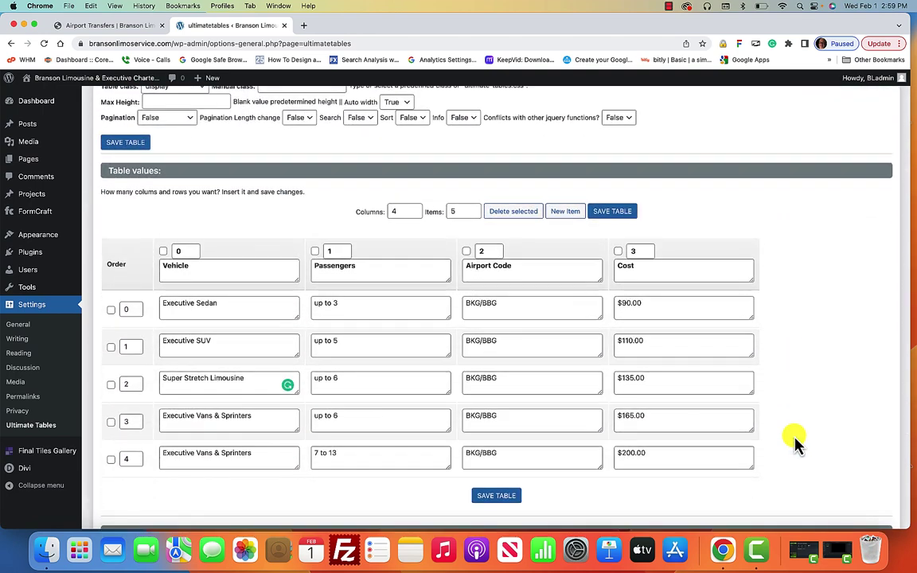
scroll(793, 440, down, 10)
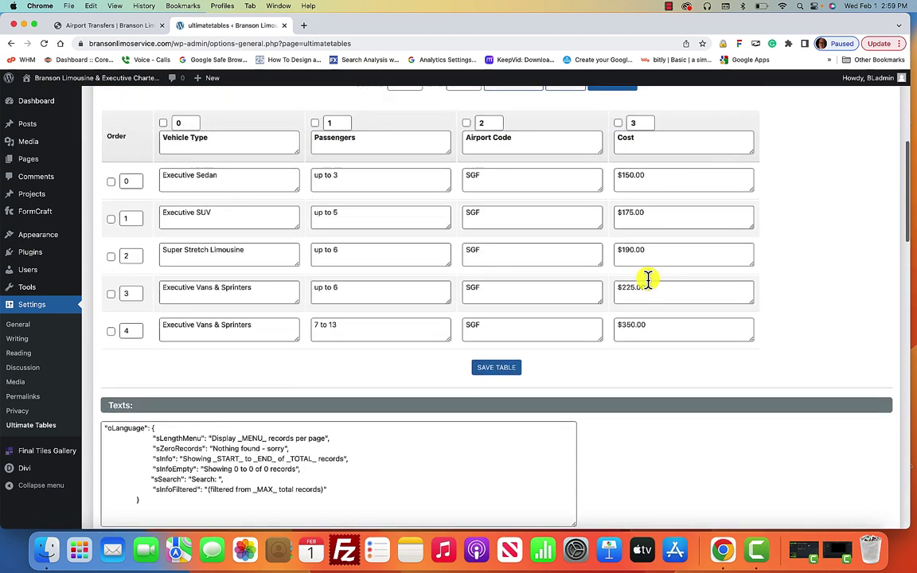
click(152, 30)
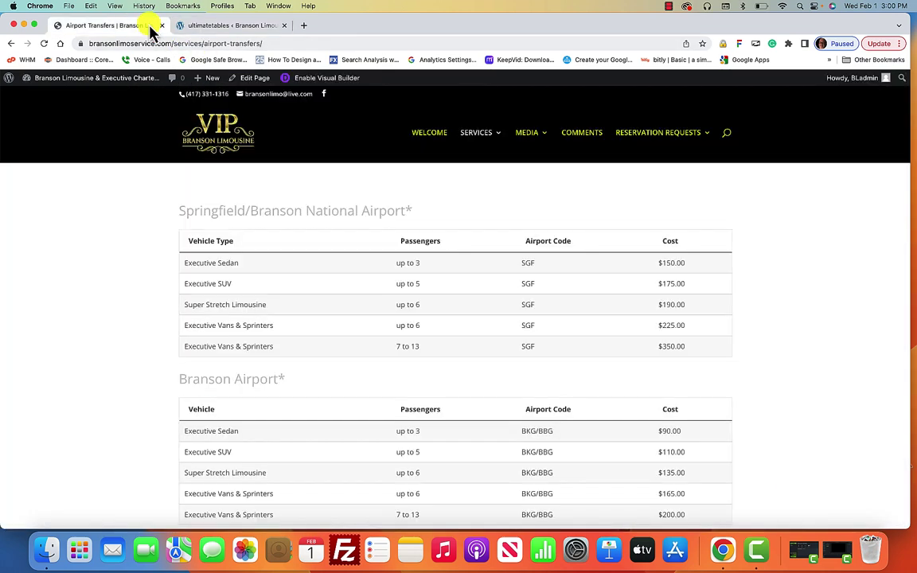